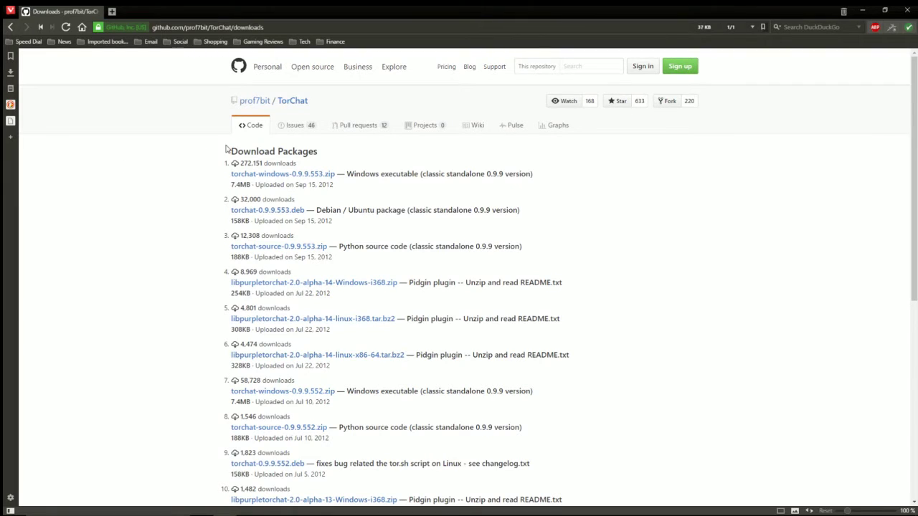
Step: Download torchat-windows-0.9.9.553.zip in Vivaldi and open its containing Downloads folder
click(297, 176)
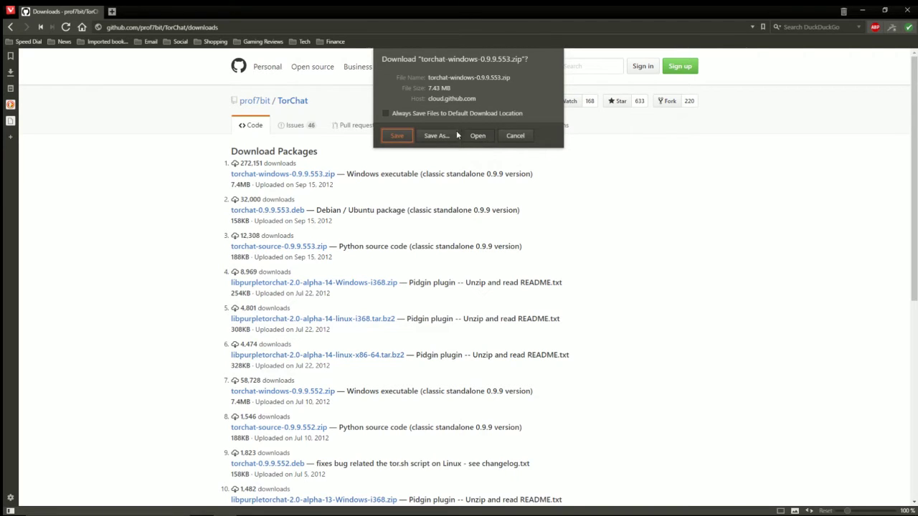
click(397, 135)
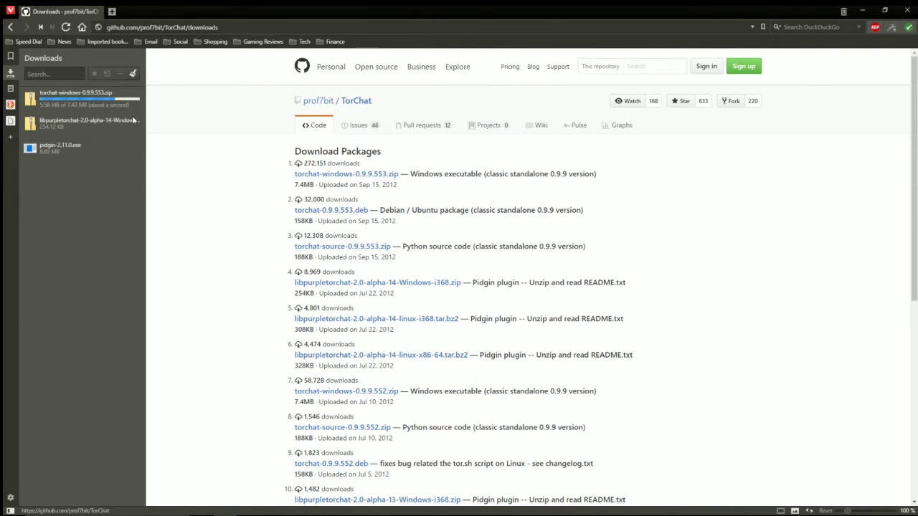
right_click(89, 96)
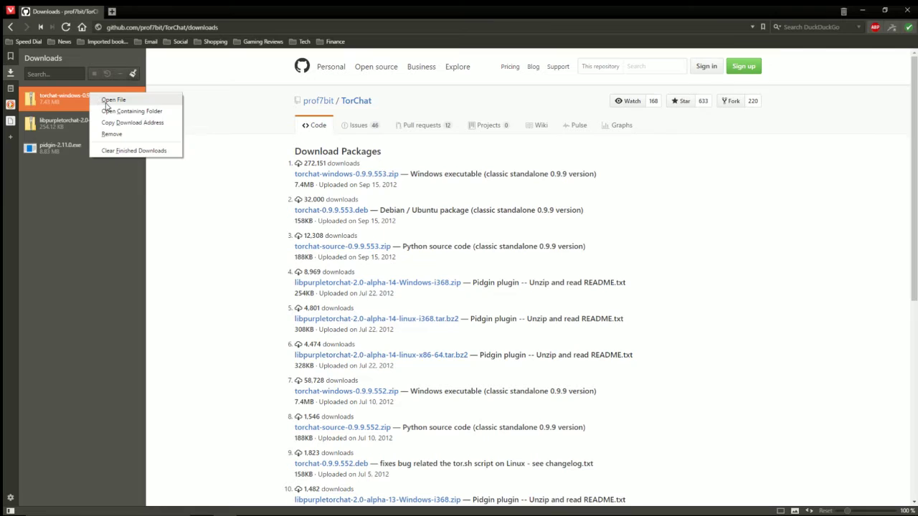
click(109, 112)
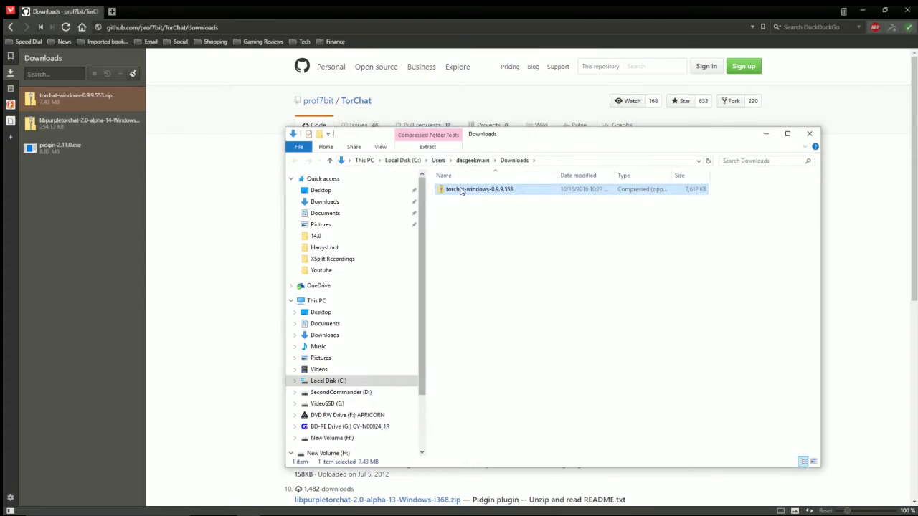
Step: Extract all files of the TorChat zip directly into the Downloads folder
right_click(461, 193)
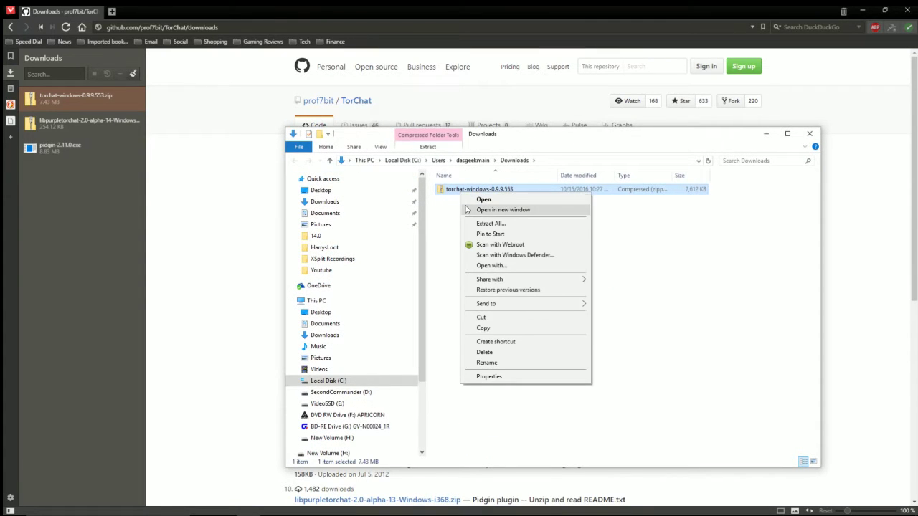
click(479, 223)
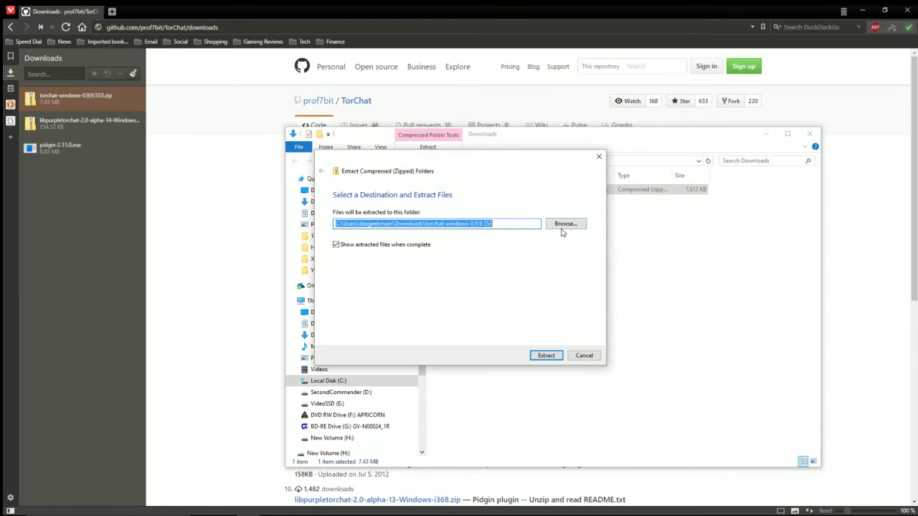
click(564, 224)
mouse_move(388, 275)
mouse_down()
mouse_move(390, 333)
mouse_move(393, 263)
mouse_up()
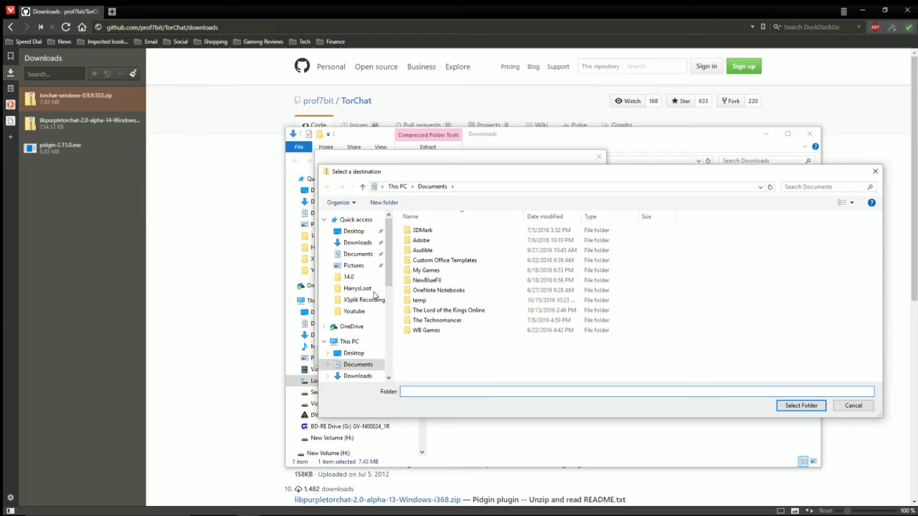
click(357, 242)
click(801, 405)
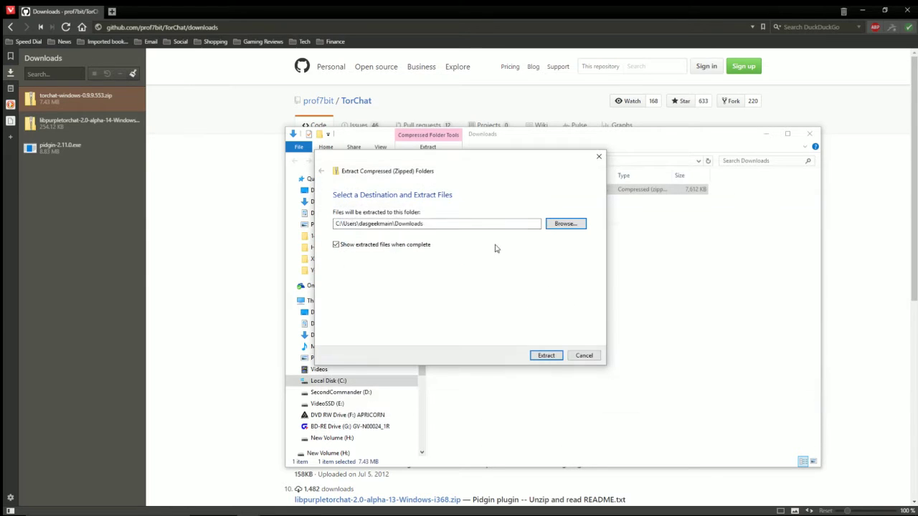
click(545, 355)
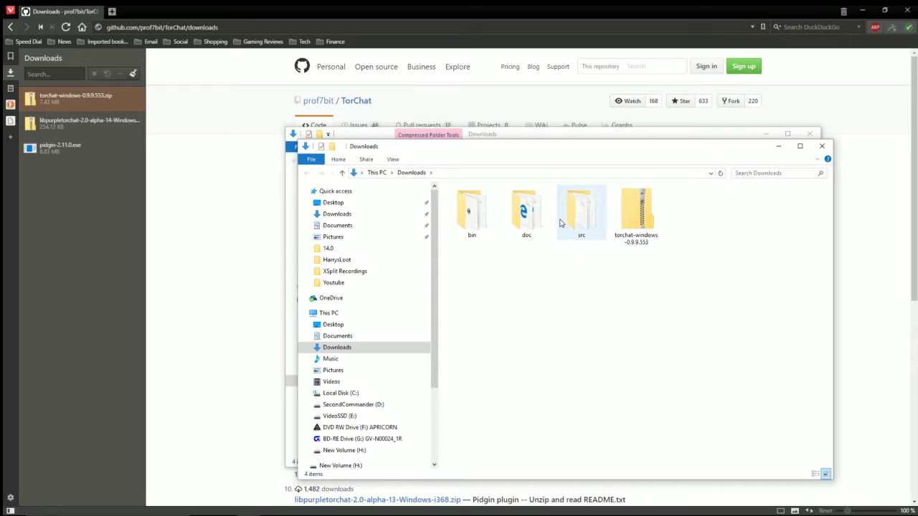
Step: Launch torchat.exe from the bin folder, then close the bin window
double_click(480, 215)
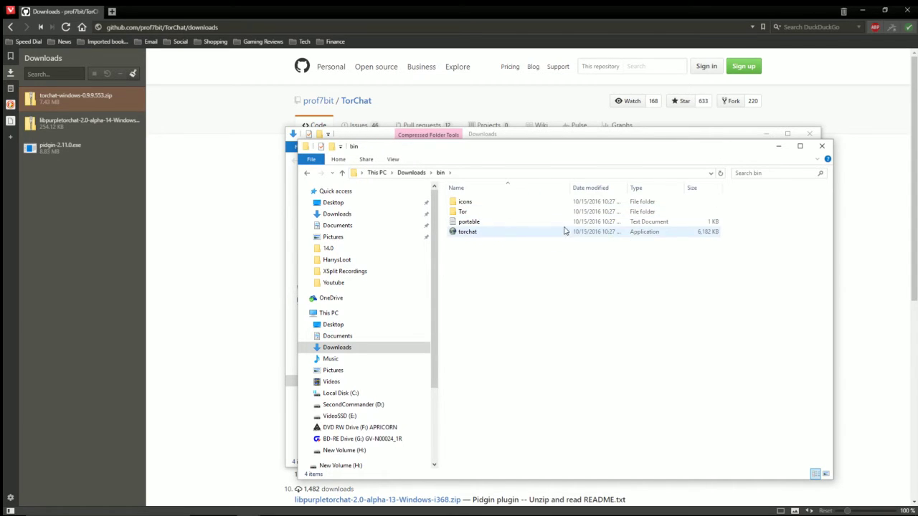
click(665, 235)
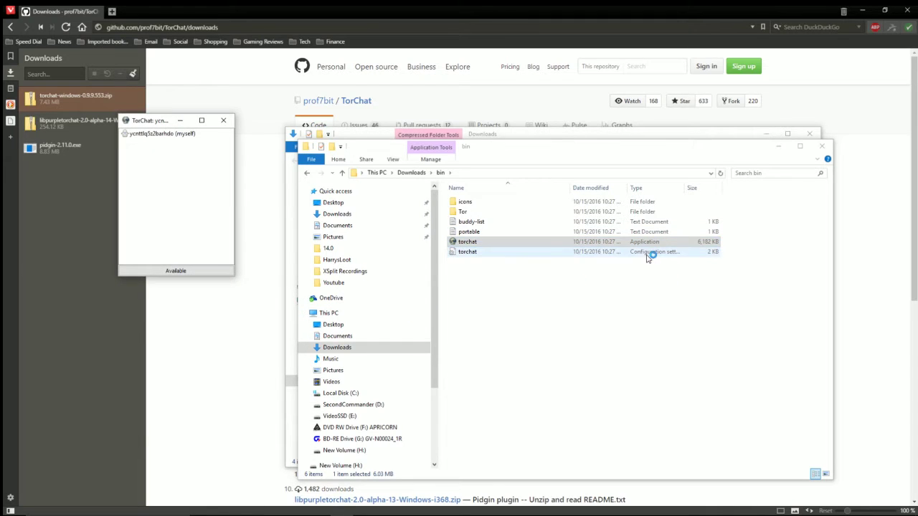
mouse_move(157, 136)
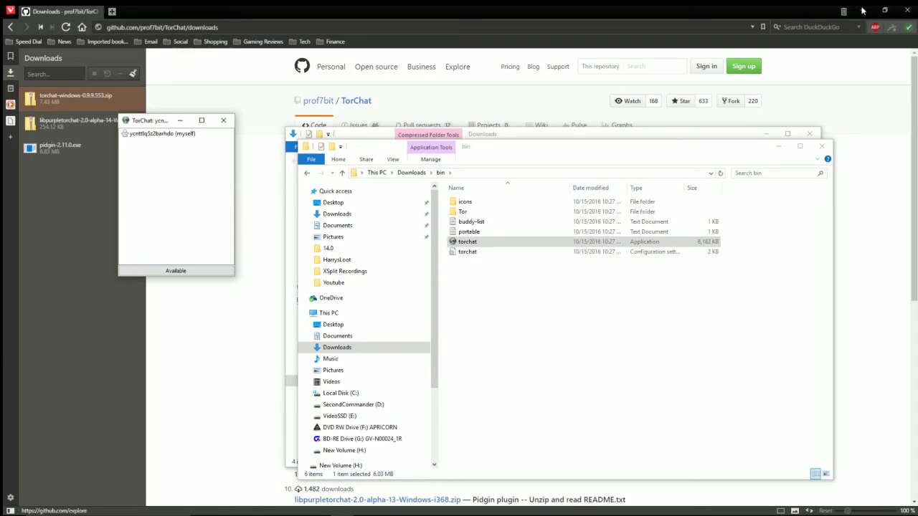
click(824, 146)
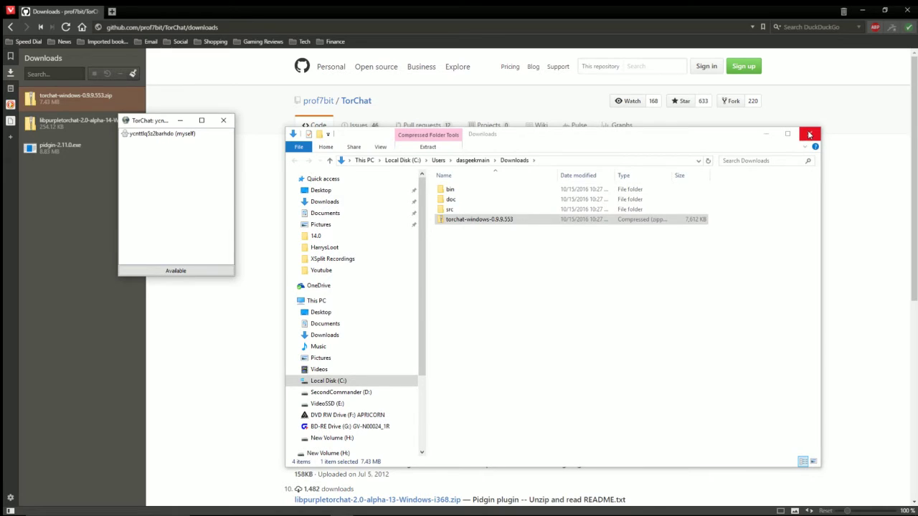
Step: Close the Downloads window and rename your own contact from 'myself' to 'DasGeek'
click(810, 135)
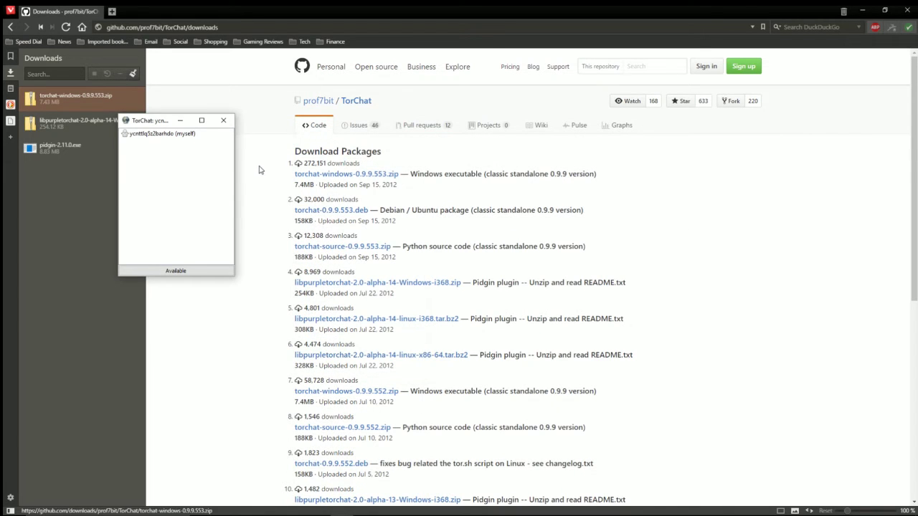
click(152, 136)
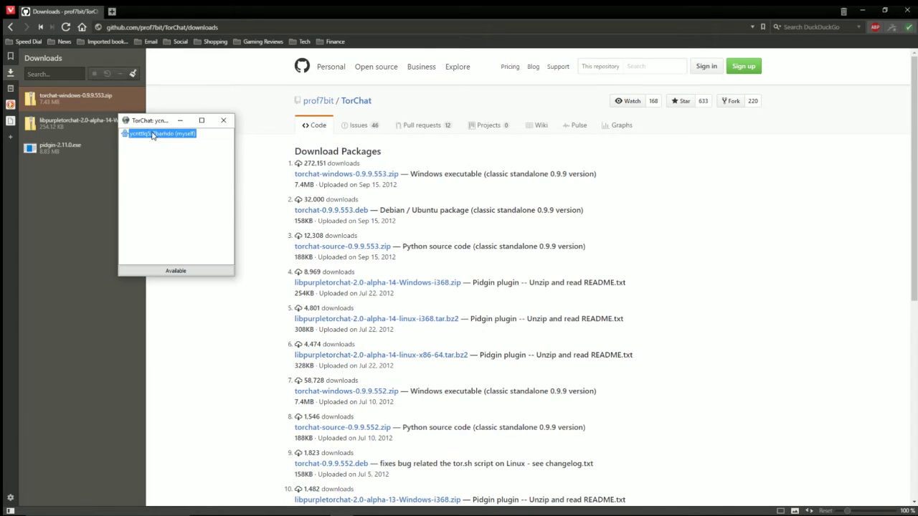
right_click(152, 136)
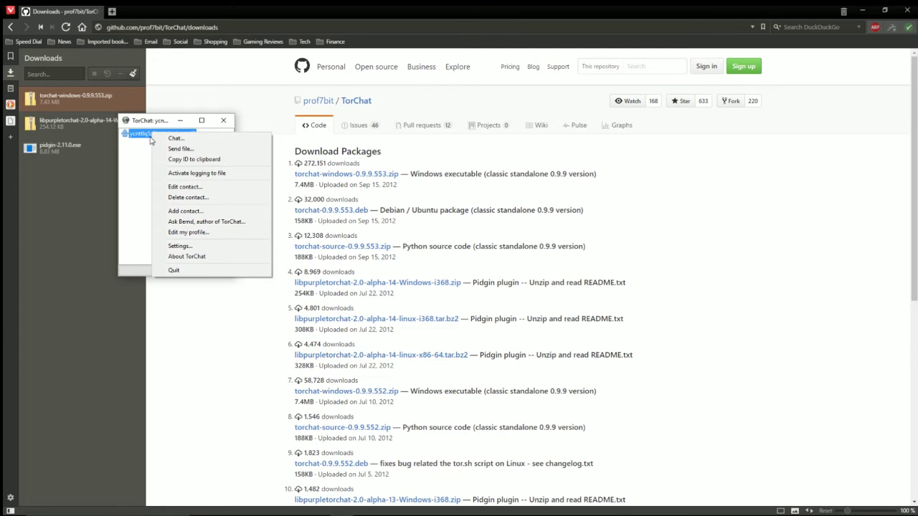
click(188, 187)
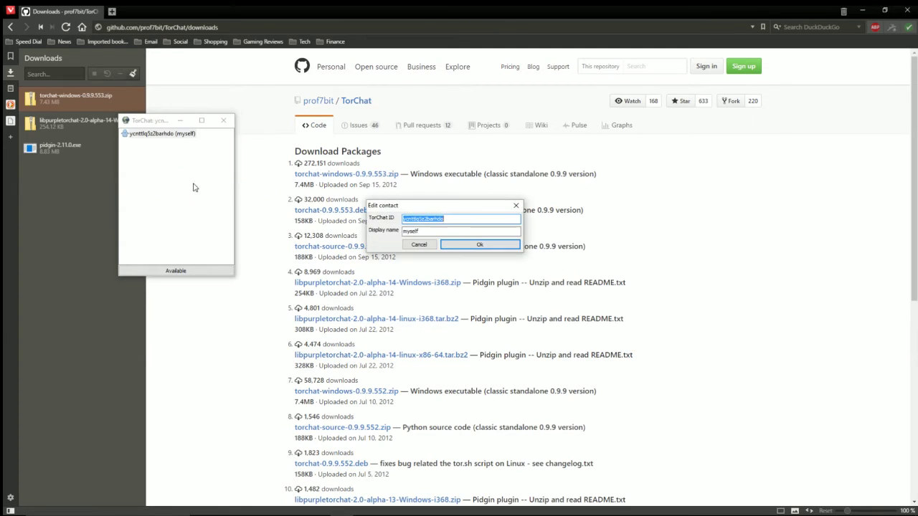
double_click(427, 230)
text(DasGeek)
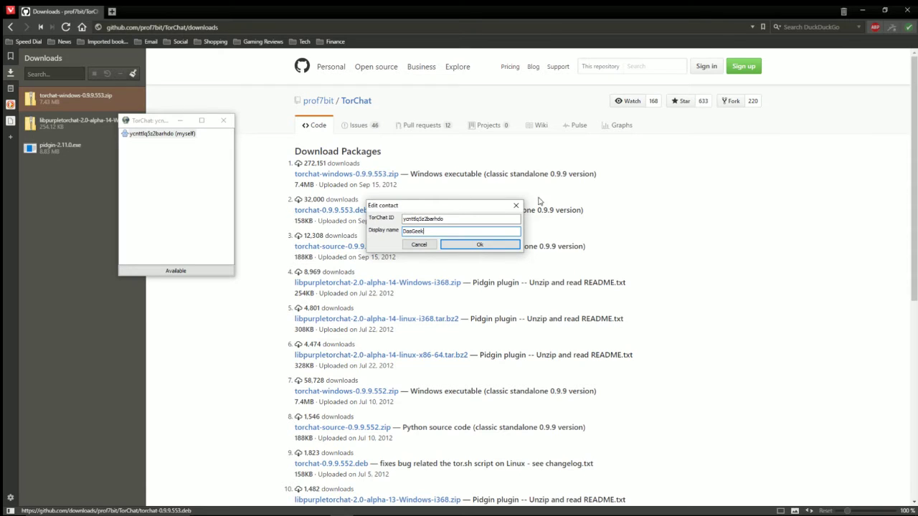
click(481, 245)
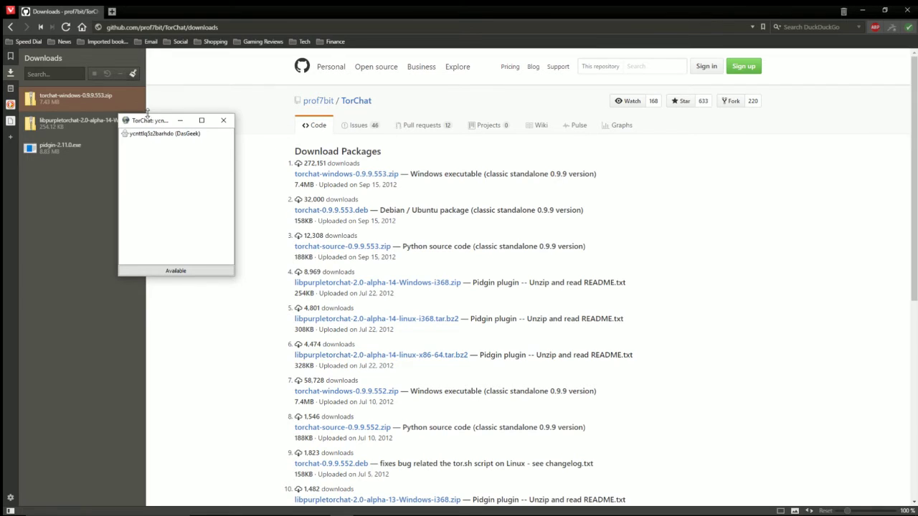
drag(156, 124, 113, 112)
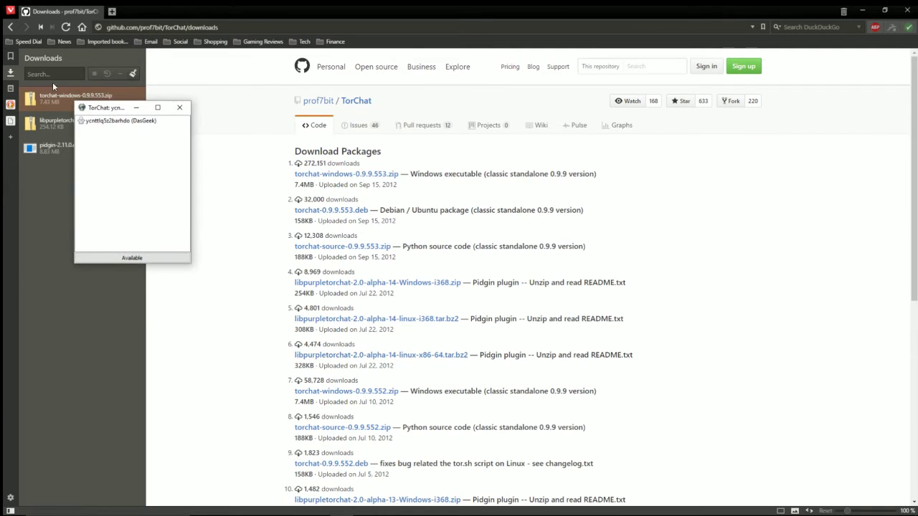
Step: Hide Vivaldi's Downloads panel and bring up your own contact's menu in TorChat
click(11, 73)
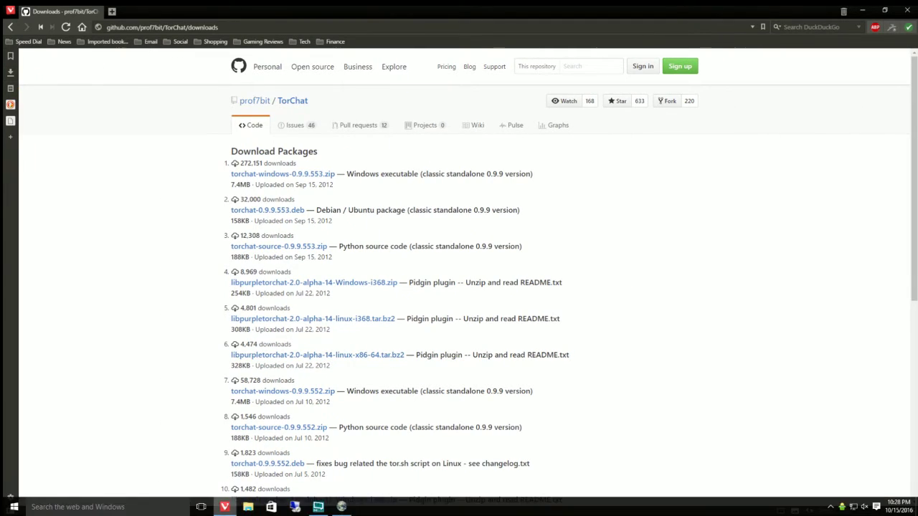
click(345, 508)
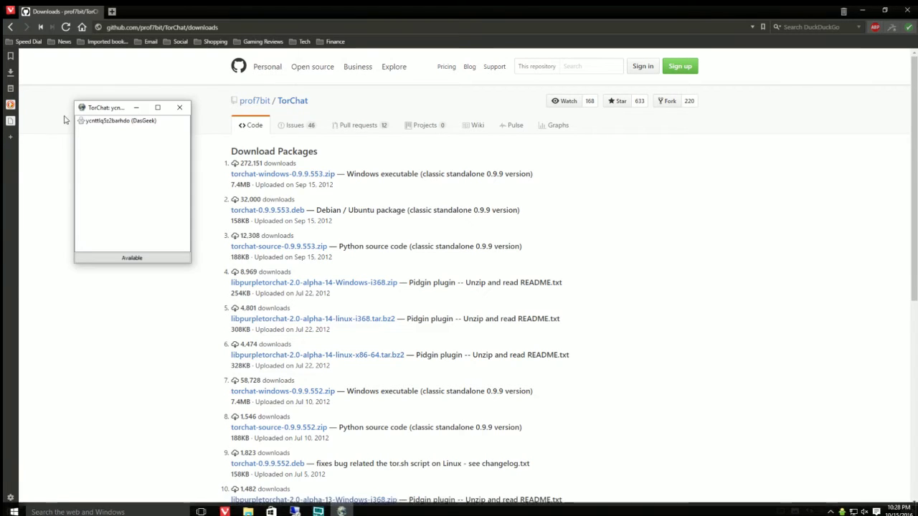
right_click(97, 122)
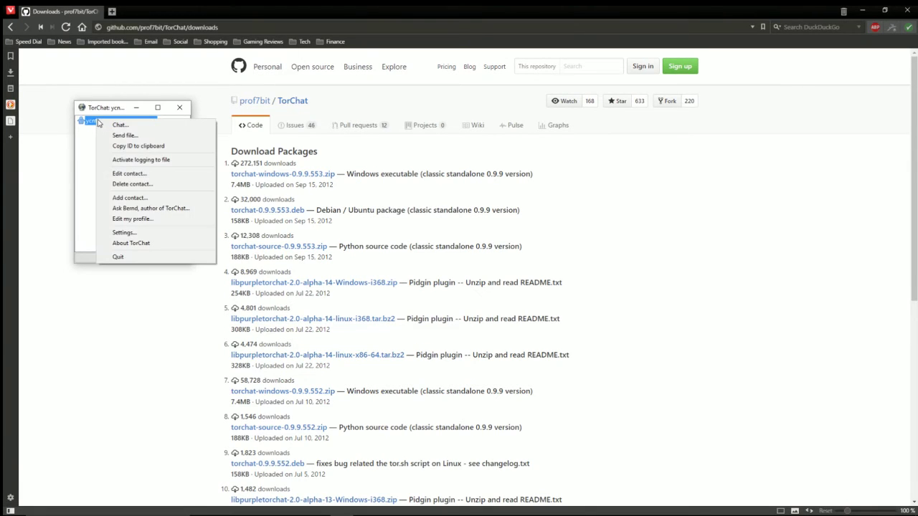
Step: Set the profile name to DasGeek and text to 'Creator of the Das Geek Channel!'
click(142, 220)
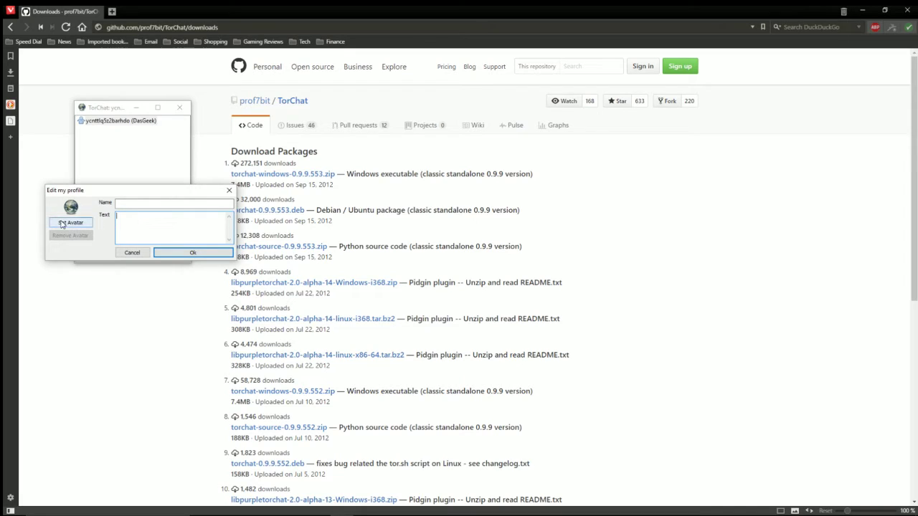
click(121, 204)
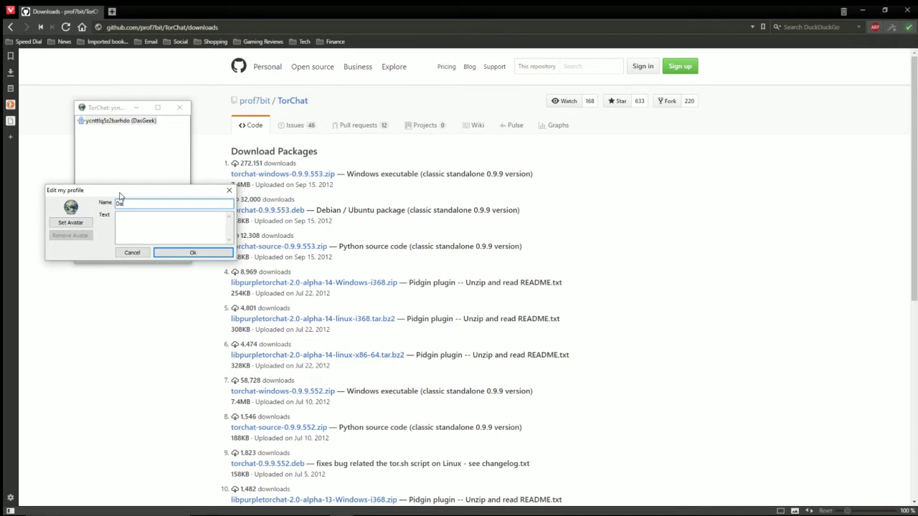
text(DasGee)
text(reator )
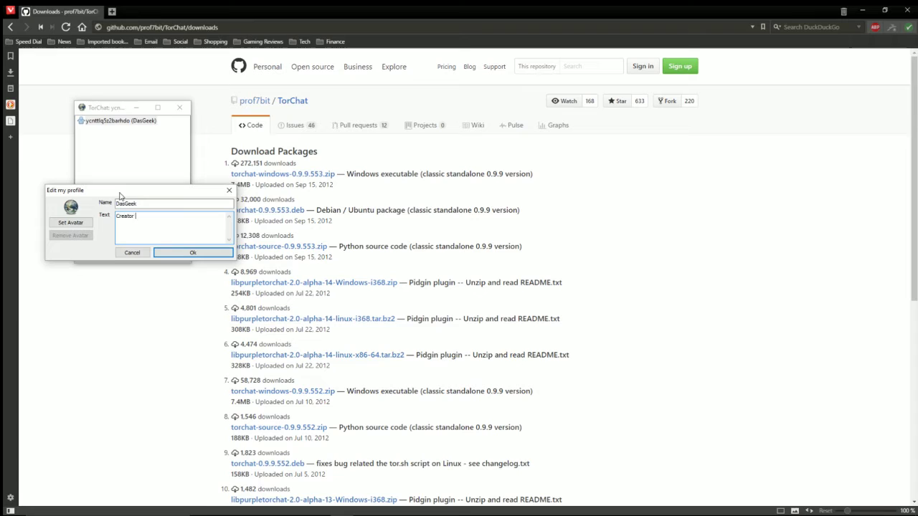
text(or the Das Geek Channel!)
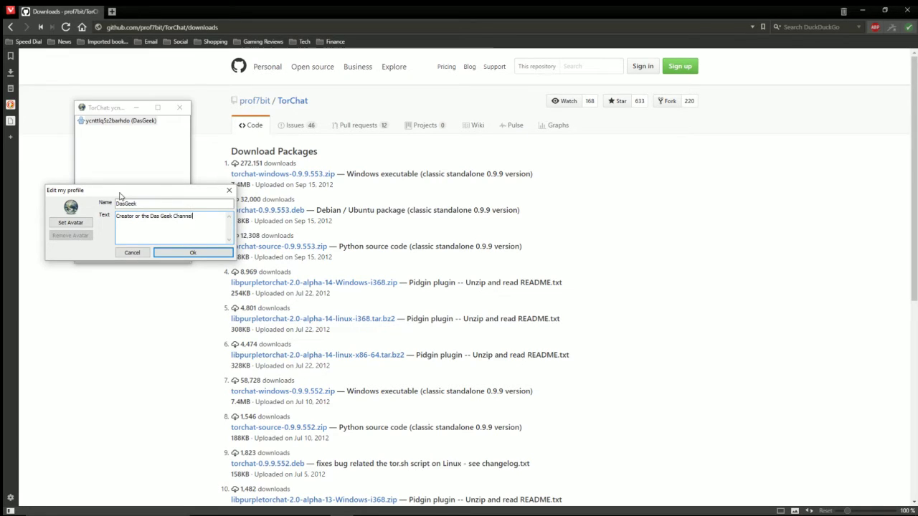
click(208, 252)
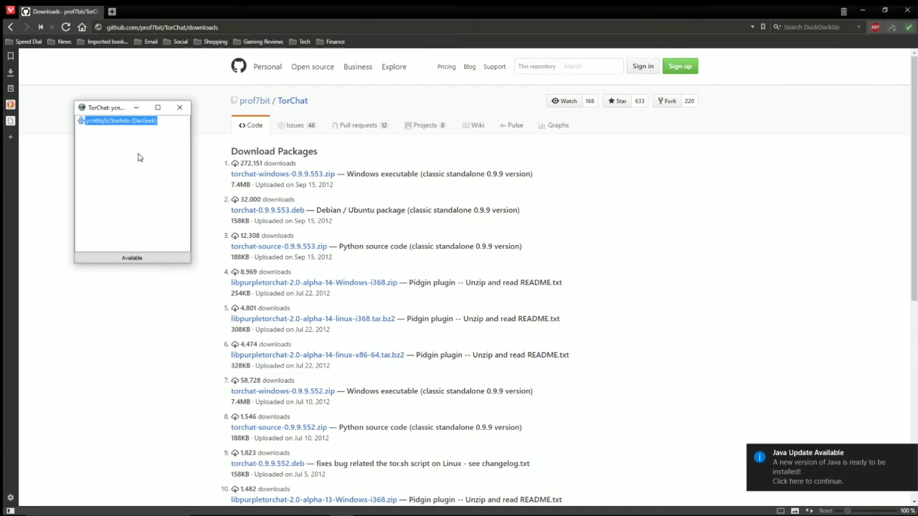
Step: Add a new contact by pasting its TorChat ID into the Add contact dialog
right_click(127, 121)
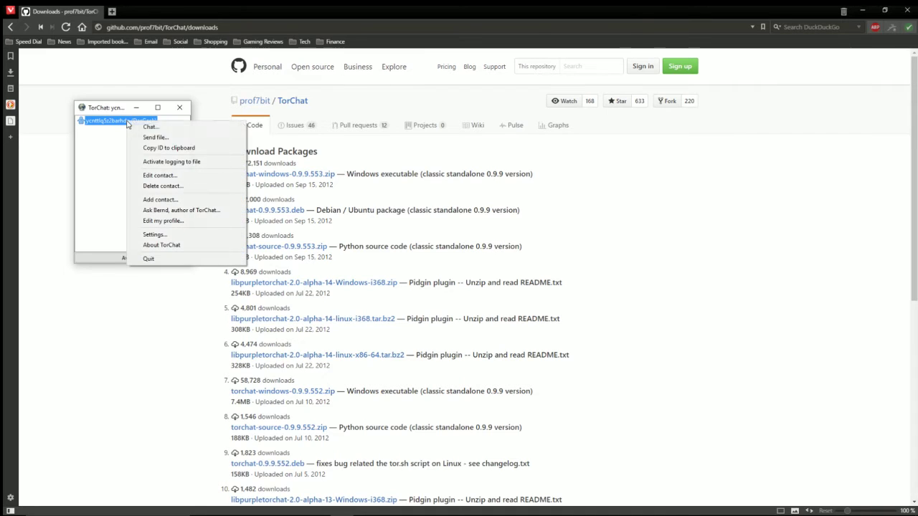
click(159, 199)
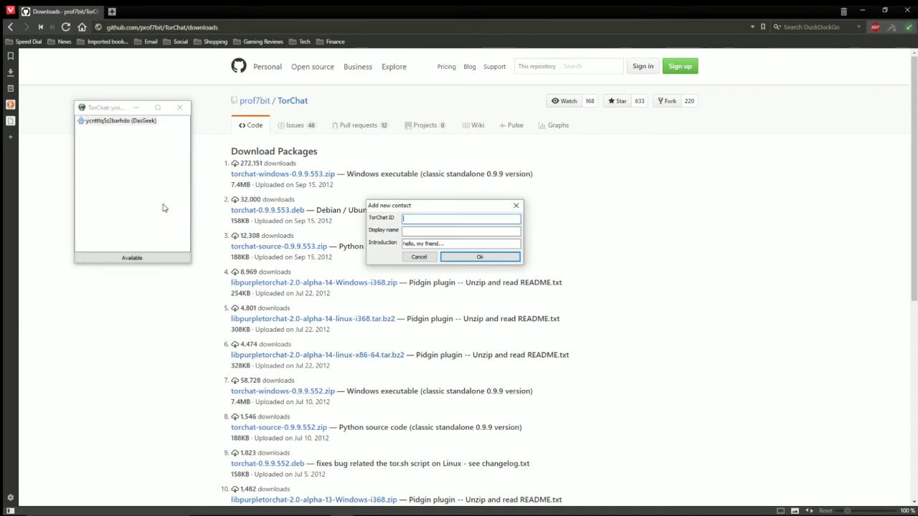
click(423, 257)
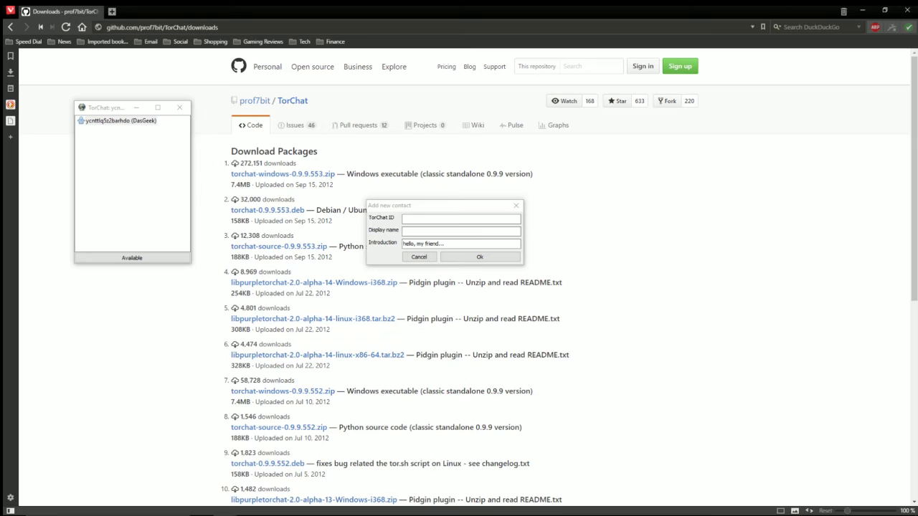
click(421, 218)
right_click(422, 218)
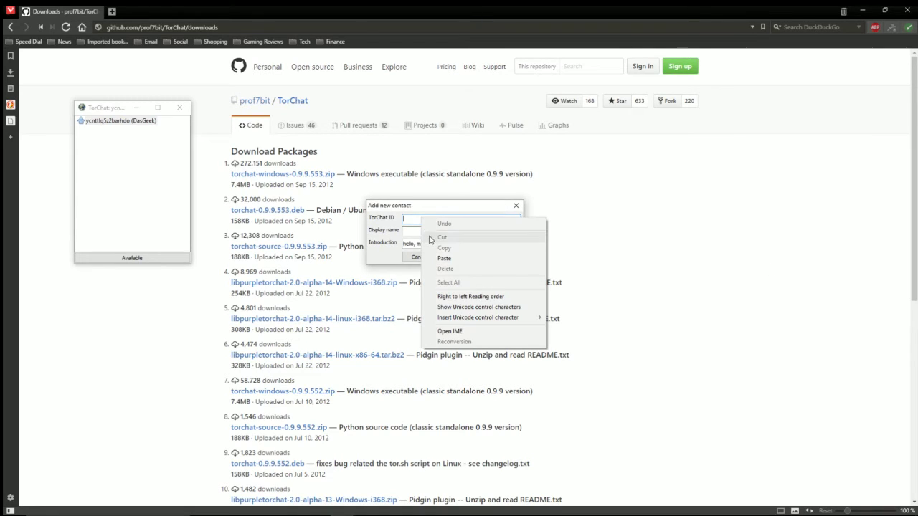
click(440, 209)
key(ctrl+v)
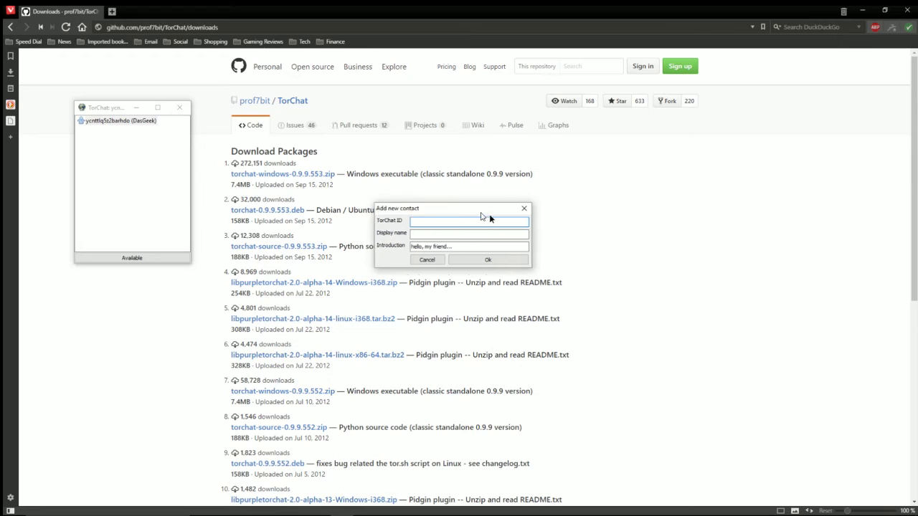
key(Return)
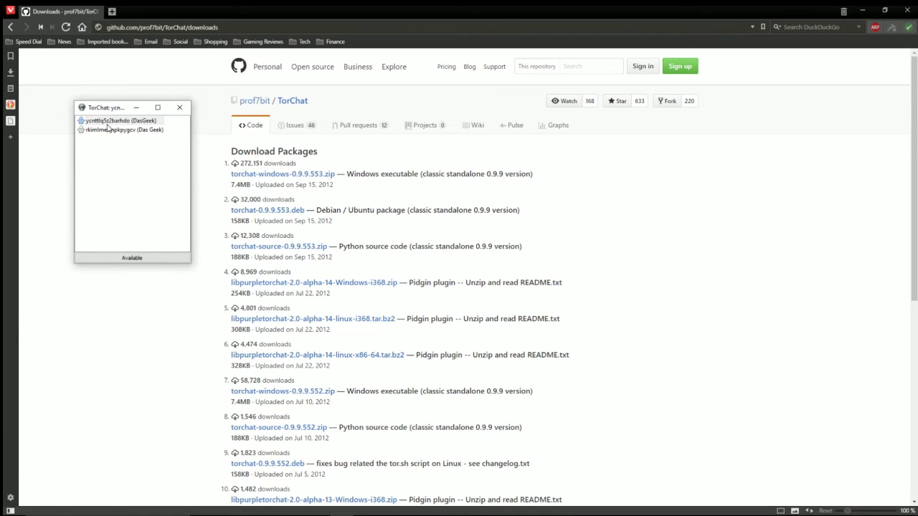
Step: Replace the second contact's display name 'Das Geek' with a new name
mouse_move(106, 126)
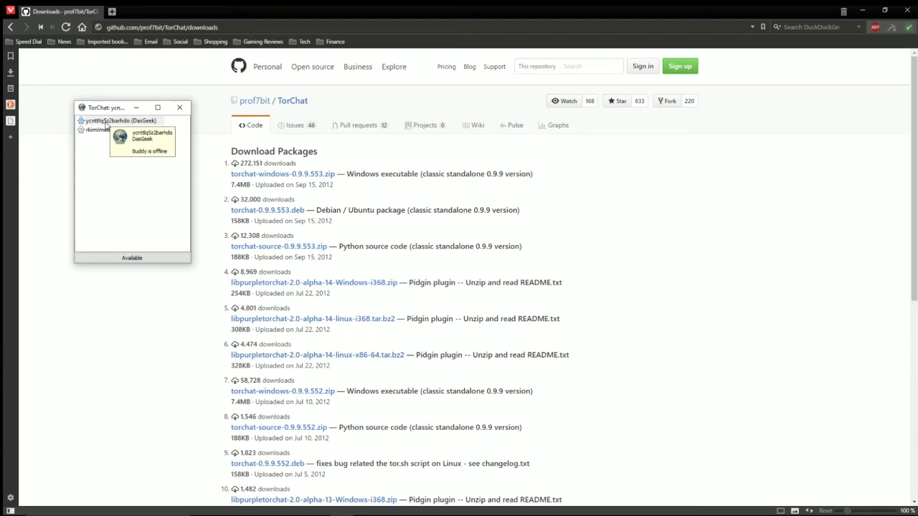
right_click(105, 131)
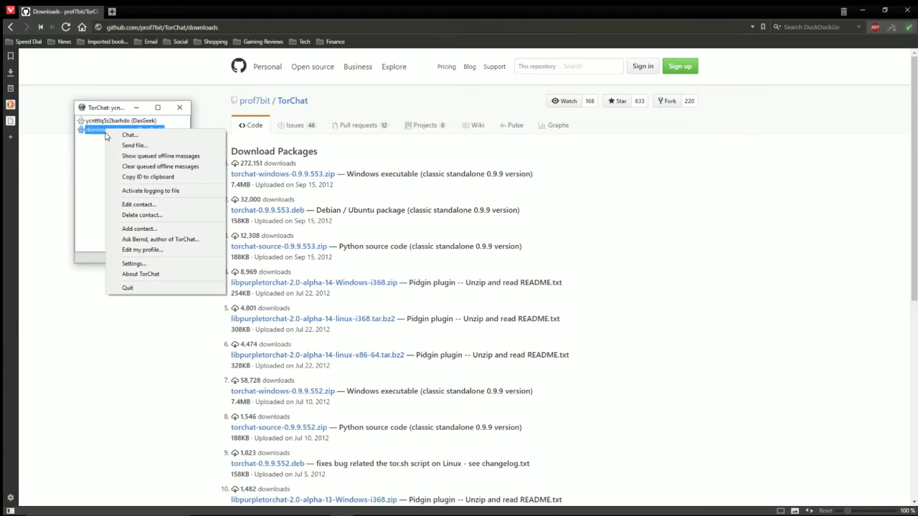
click(139, 205)
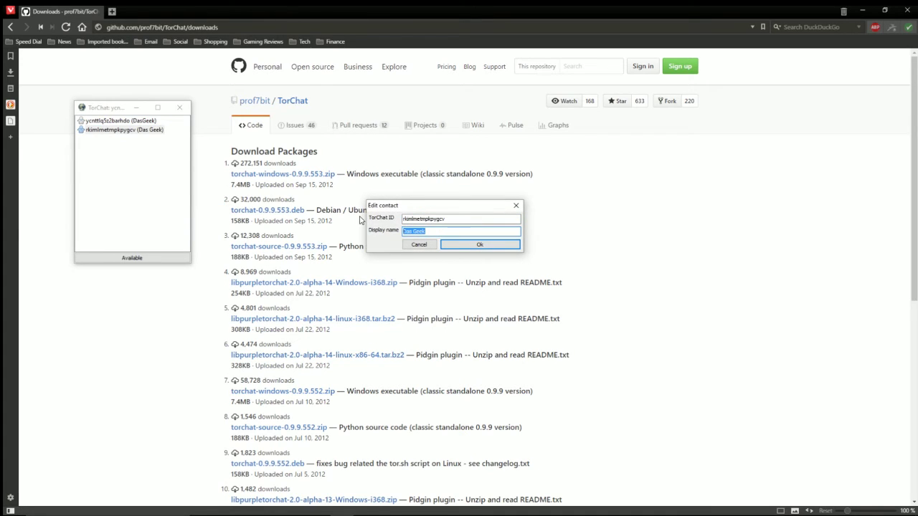
text(mlopes87)
key(Return)
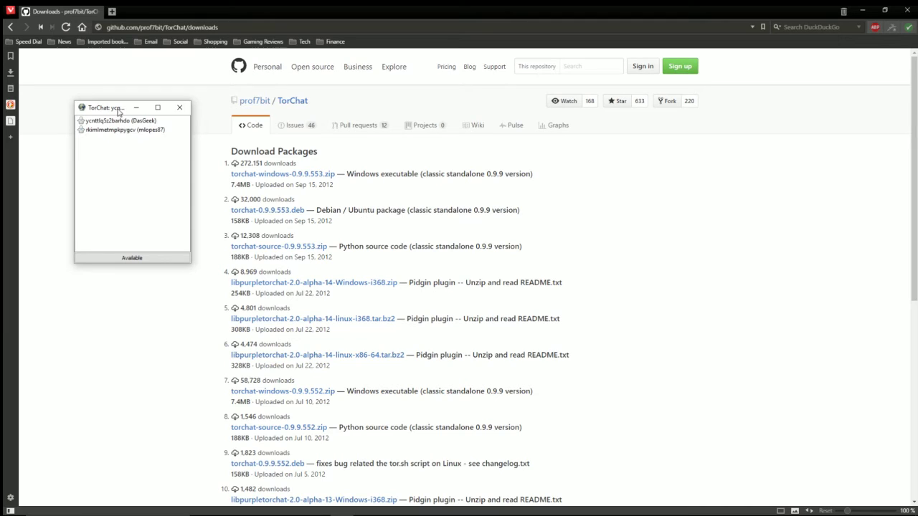
Step: Keep TorChat's status at Available and shift the buddy list window left and down
click(122, 259)
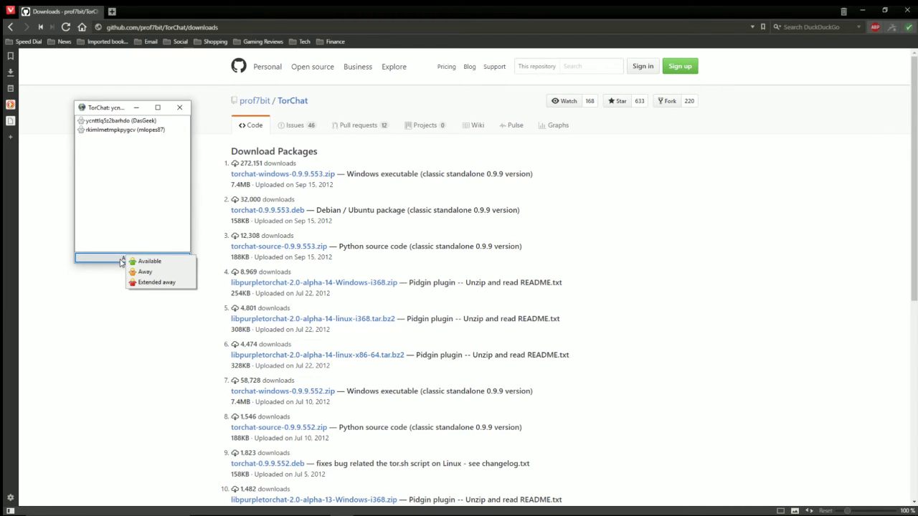
click(109, 111)
drag(102, 113, 70, 141)
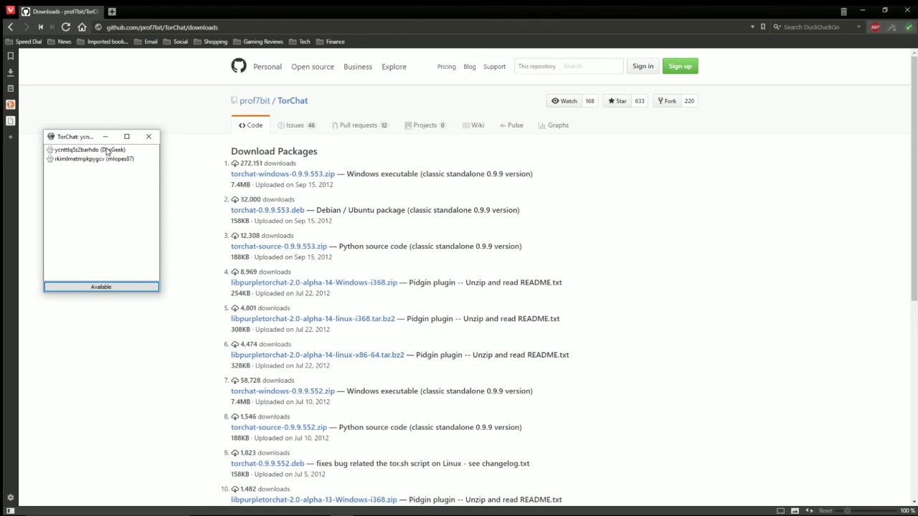
mouse_move(107, 151)
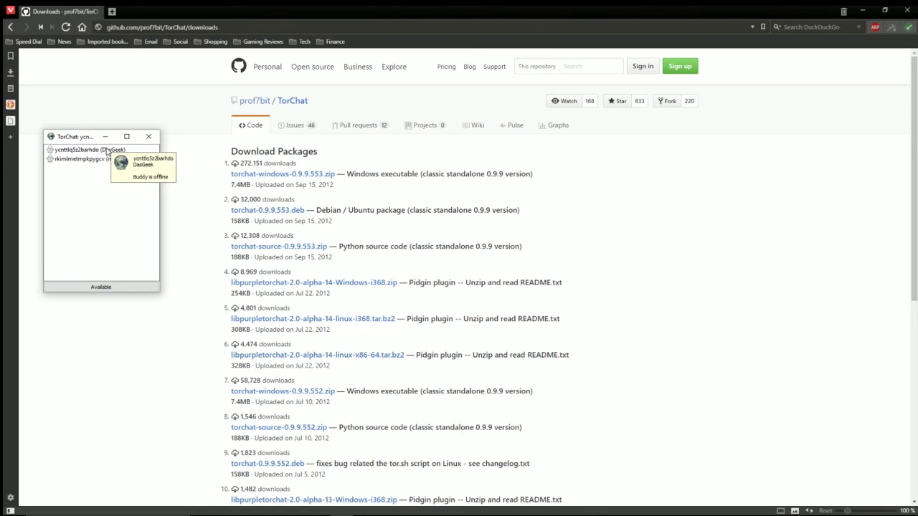
mouse_move(21, 514)
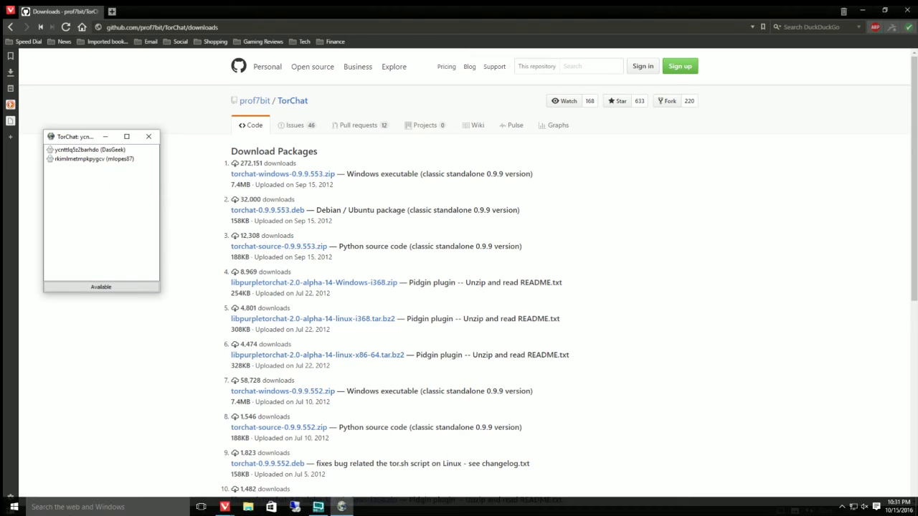
Step: Launch Pidgin from Windows search, centre its Buddy List, and show the Accounts menu
click(32, 510)
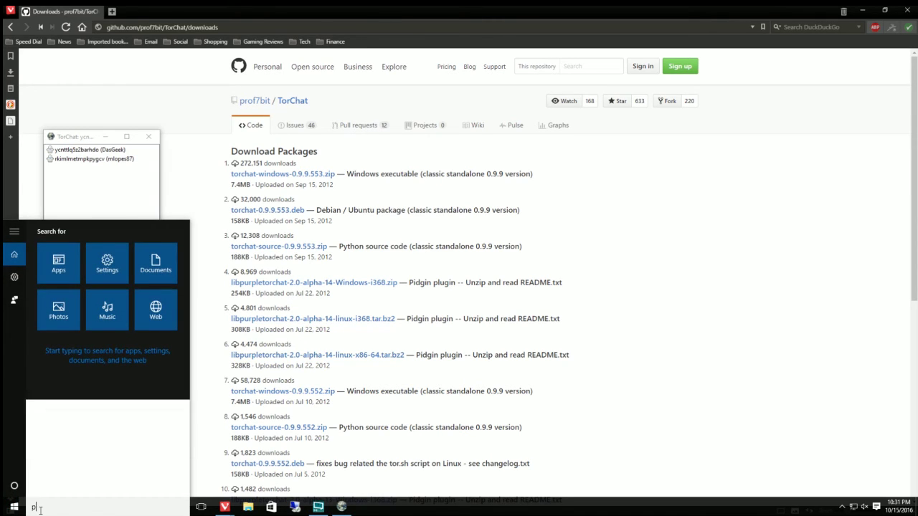
text(pidgin)
key(Return)
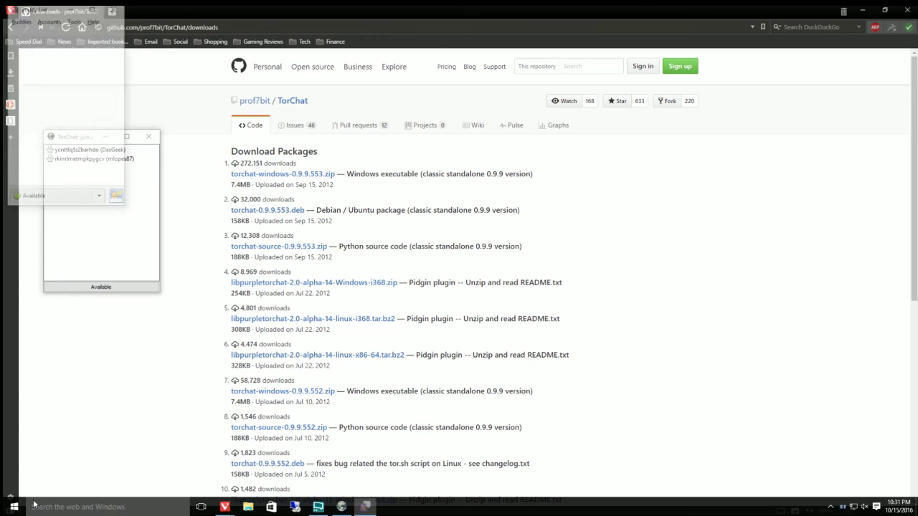
drag(50, 16, 271, 110)
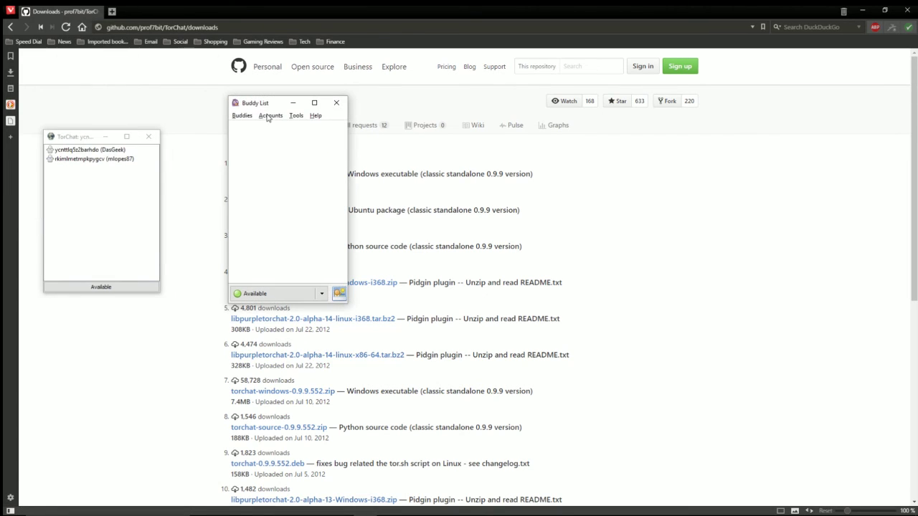
click(271, 115)
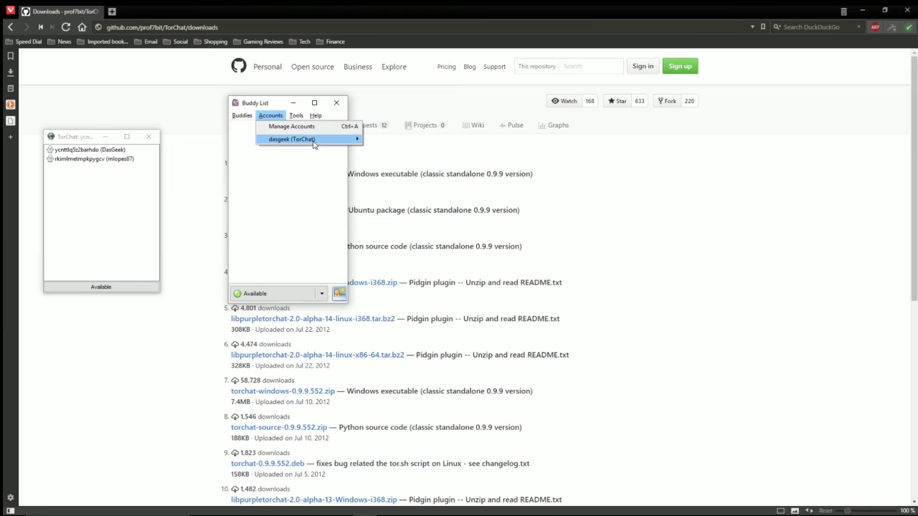